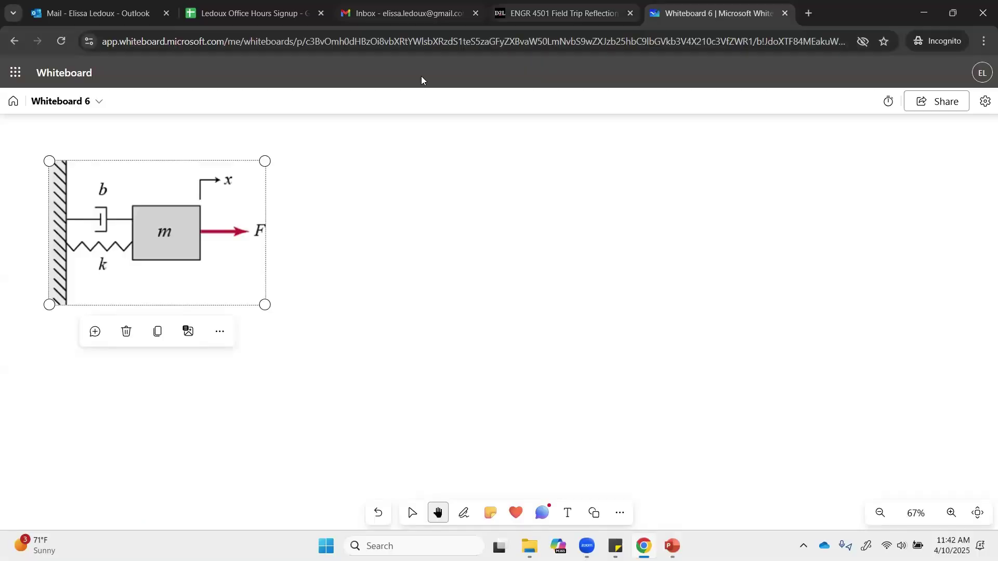
Step: Activate the pen, briefly switch to panning, then reopen the pen's ink colour palette
click(464, 513)
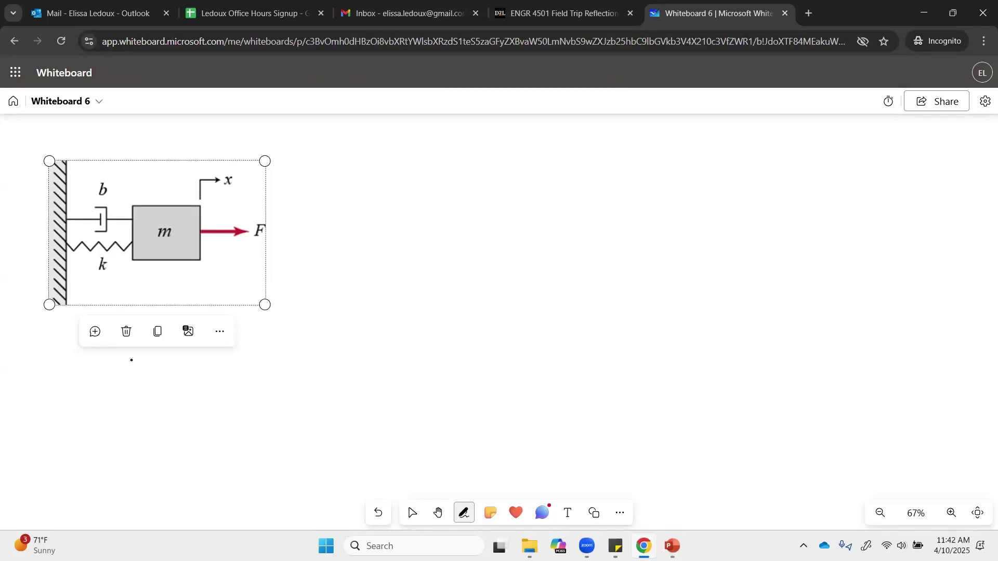
key(Escape)
click(464, 514)
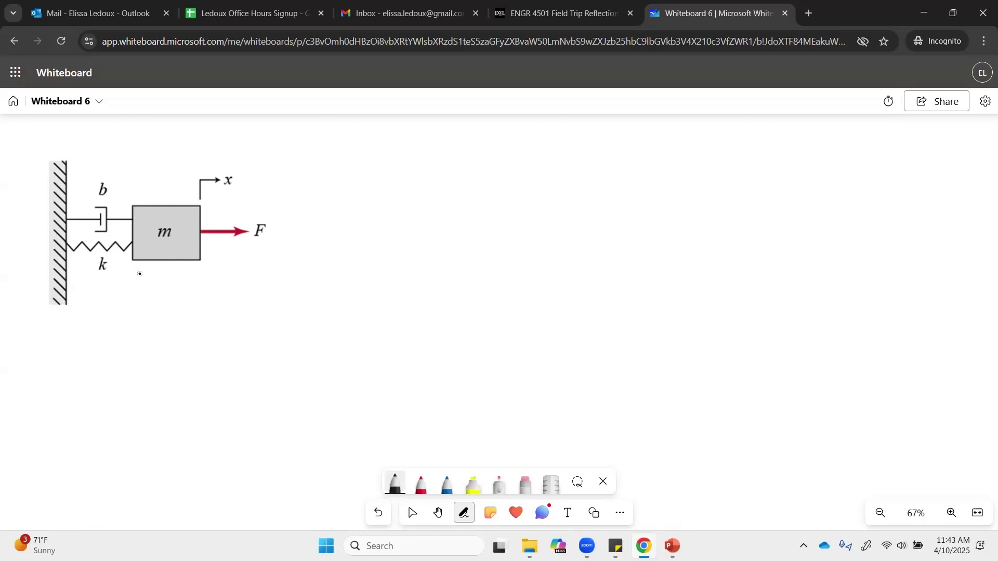
Step: In red ink, mark spring and damper forces and sketch box m with F, F_b, F_k arrows
click(420, 486)
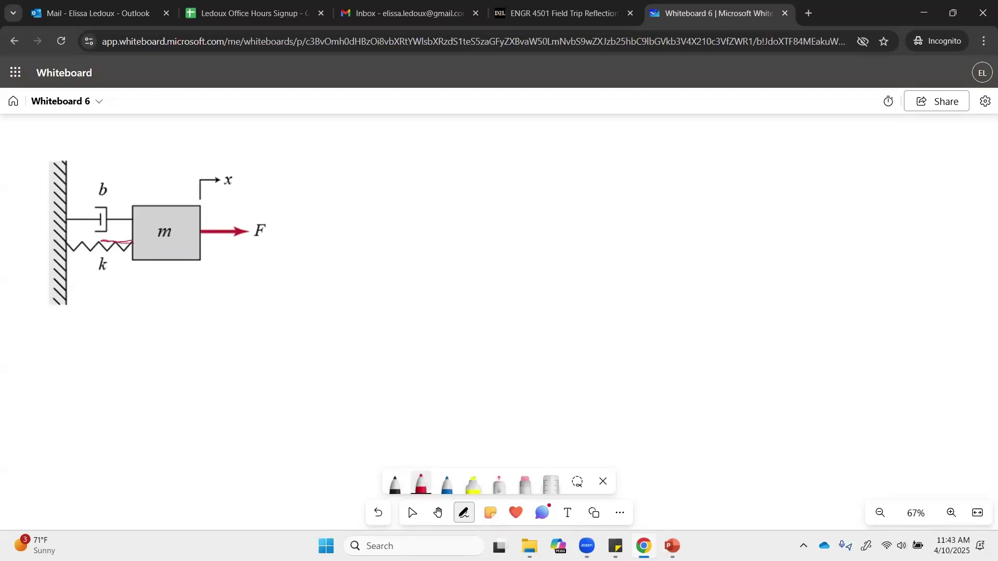
mouse_move(99, 243)
mouse_down()
mouse_move(131, 242)
mouse_move(110, 244)
mouse_up()
mouse_move(149, 317)
mouse_down()
mouse_move(178, 317)
mouse_move(184, 335)
mouse_move(149, 336)
mouse_move(168, 326)
mouse_move(232, 325)
mouse_up()
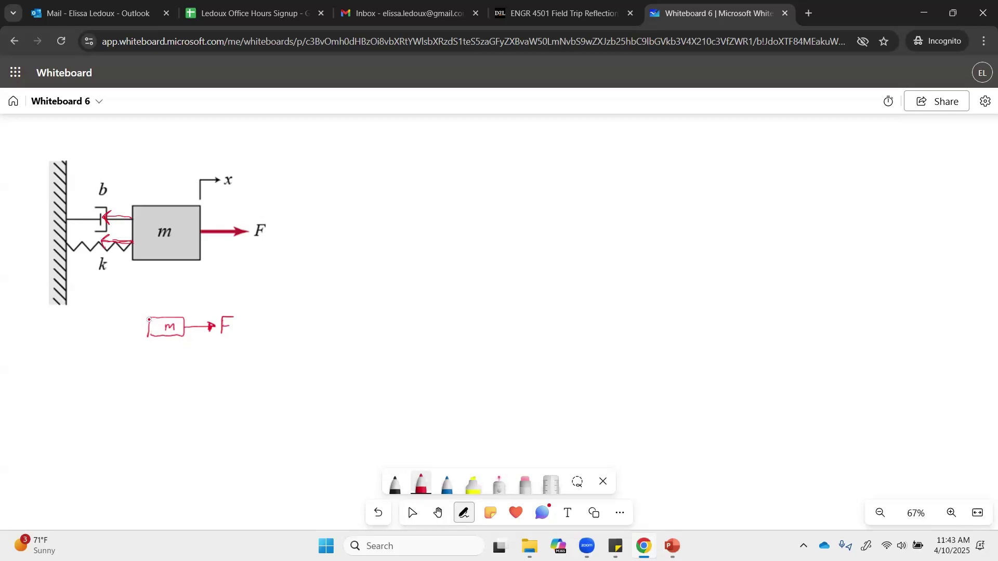
drag(149, 320, 126, 321)
drag(107, 305, 117, 315)
mouse_move(105, 347)
mouse_down()
mouse_move(113, 333)
mouse_move(119, 353)
mouse_up()
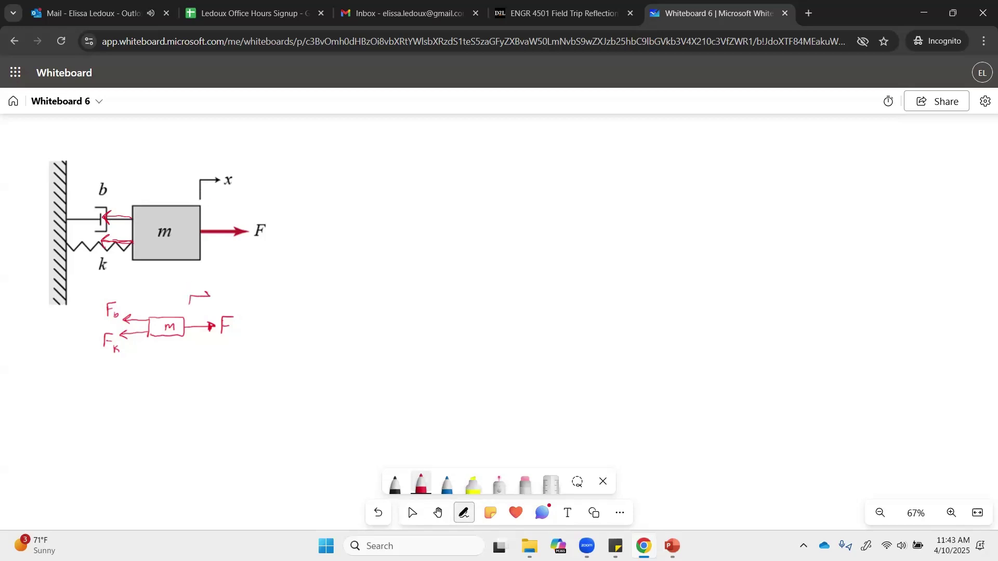
Step: Label the direction arrow x, then write kx = F_k and bẋ = F_b beside the sketch
drag(214, 291, 222, 300)
drag(221, 292, 213, 300)
drag(92, 341, 97, 340)
drag(74, 340, 77, 351)
drag(75, 313, 76, 319)
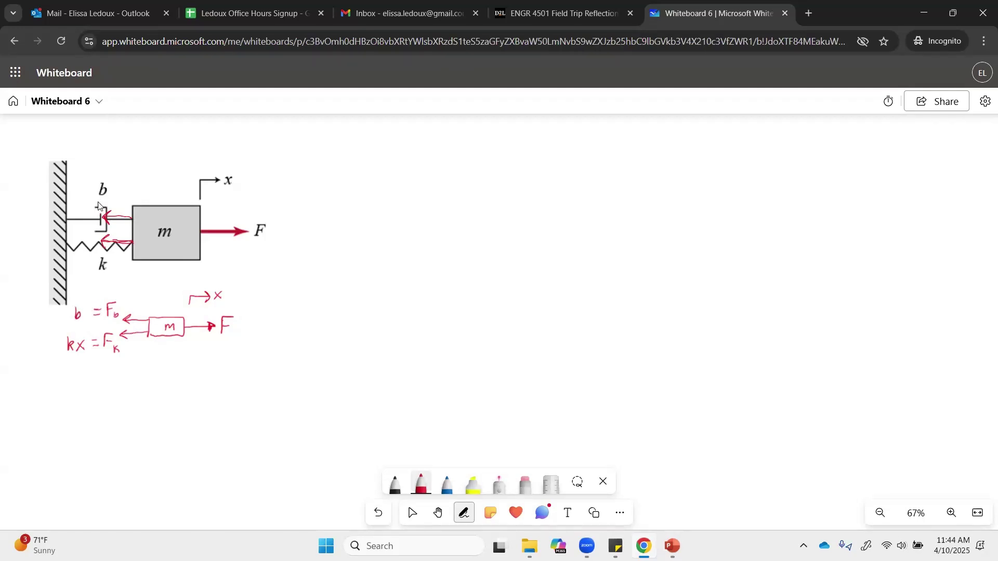
click(84, 308)
Step: Handwrite ΣF_x = ma_x, then mẍ = F − bẋ − kx on the line below
mouse_move(73, 383)
mouse_down()
mouse_move(73, 399)
mouse_move(82, 383)
mouse_move(87, 401)
mouse_up()
mouse_move(86, 394)
mouse_down()
mouse_move(81, 401)
mouse_move(130, 395)
mouse_up()
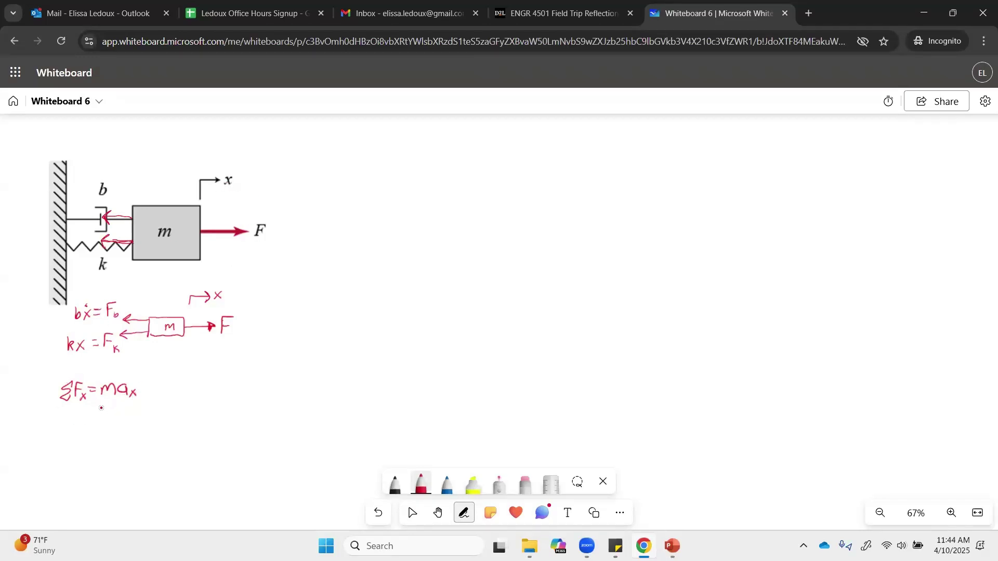
drag(106, 416, 111, 419)
drag(125, 407, 116, 418)
drag(149, 406, 167, 411)
drag(176, 417, 223, 416)
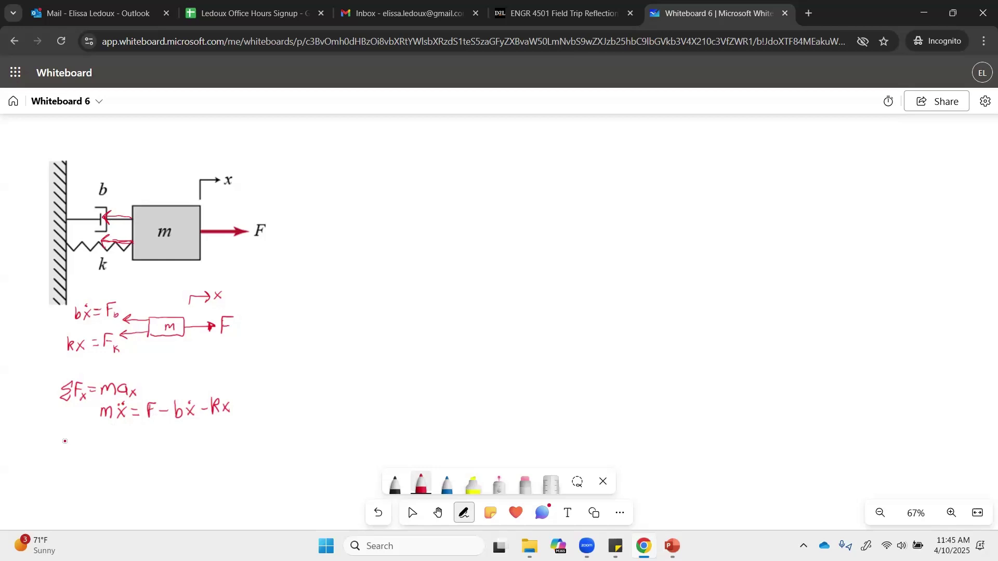
Step: Write the rearranged equation mẍ + bẋ + kx = F in red below the previous line
drag(56, 452, 72, 457)
click(77, 440)
drag(84, 451, 121, 455)
drag(117, 450, 142, 455)
mouse_move(145, 445)
mouse_down()
mouse_move(144, 455)
mouse_move(185, 443)
mouse_up()
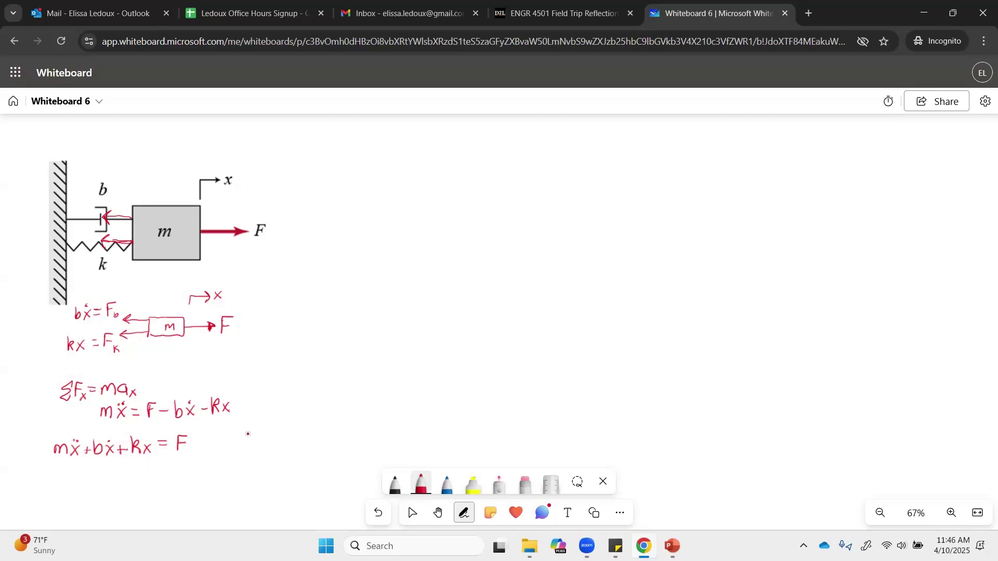
Step: Write s = d/dt → s² = d²/dt² beside the equation, then begin recopying mẍ near the diagram
mouse_move(253, 440)
mouse_down()
mouse_move(246, 452)
mouse_move(266, 441)
mouse_up()
mouse_move(260, 446)
mouse_down()
mouse_move(285, 457)
mouse_move(295, 450)
mouse_up()
mouse_move(329, 436)
mouse_down()
mouse_move(321, 446)
mouse_move(367, 432)
mouse_up()
mouse_move(375, 427)
mouse_down()
mouse_move(356, 450)
mouse_move(370, 440)
mouse_move(370, 452)
mouse_up()
mouse_move(377, 442)
mouse_down()
mouse_move(379, 452)
mouse_move(386, 439)
mouse_up()
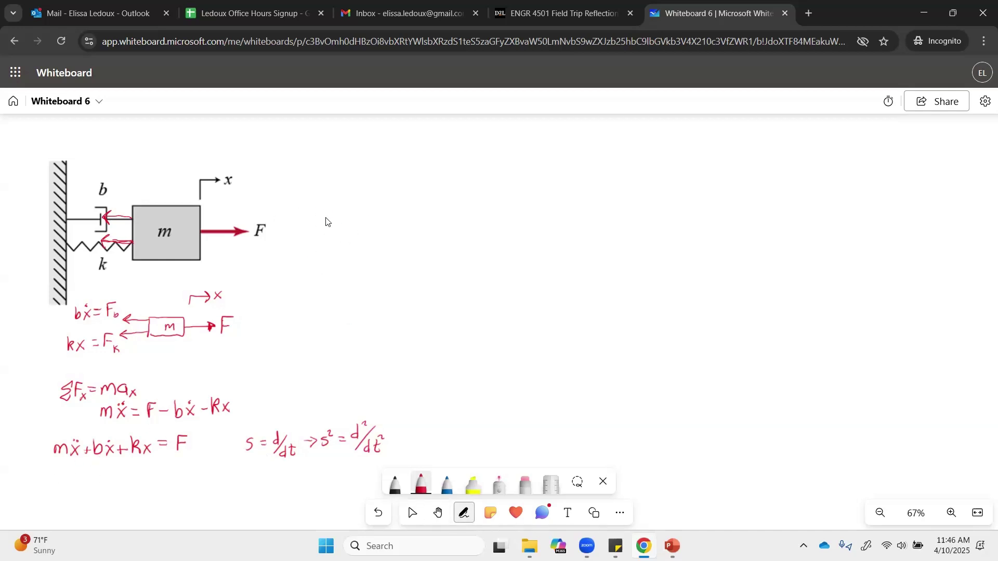
drag(327, 228, 358, 229)
Step: Recopy mẍ + bẋ + kx = F to the right of the diagram
click(354, 212)
mouse_move(358, 218)
mouse_down()
mouse_move(349, 229)
mouse_move(411, 226)
mouse_up()
click(356, 212)
drag(407, 222, 422, 227)
mouse_move(423, 218)
mouse_down()
mouse_move(431, 212)
mouse_move(432, 227)
mouse_move(443, 227)
mouse_up()
mouse_move(443, 216)
mouse_down()
mouse_move(469, 208)
mouse_move(469, 225)
mouse_move(480, 201)
mouse_up()
drag(468, 211, 475, 210)
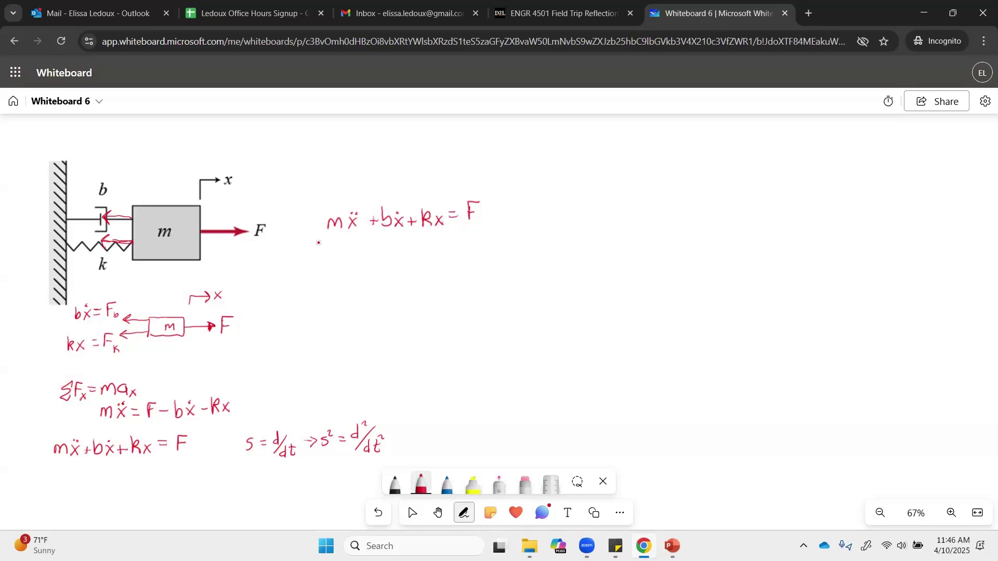
Step: Write ms²X(s) + bsX(s) + kX(s) = F(s) below it and change the top F to F(t)
drag(323, 263, 337, 262)
mouse_move(348, 251)
mouse_down()
mouse_move(367, 244)
mouse_move(357, 257)
mouse_move(383, 266)
mouse_up()
key(Escape)
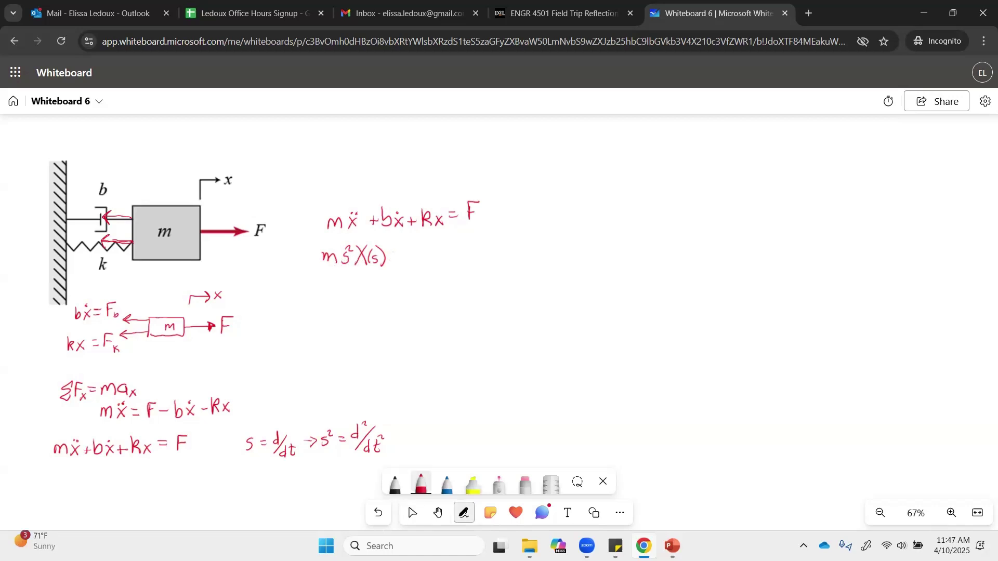
drag(394, 255, 400, 254)
mouse_move(397, 251)
mouse_down()
mouse_move(437, 264)
mouse_move(429, 263)
mouse_move(441, 251)
mouse_move(445, 262)
mouse_move(482, 260)
mouse_up()
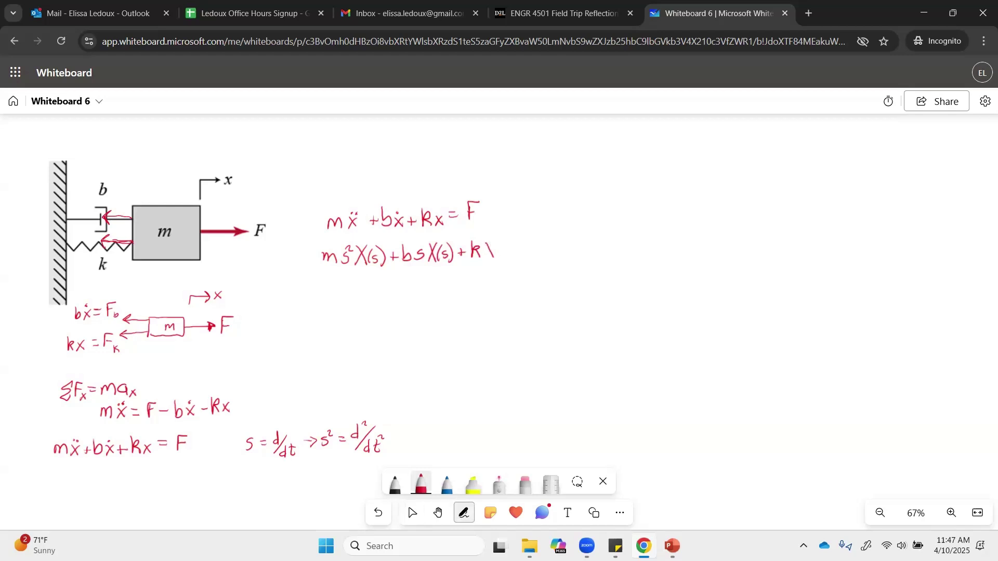
mouse_move(486, 244)
mouse_down()
mouse_move(496, 260)
mouse_move(485, 260)
mouse_move(546, 240)
mouse_move(550, 259)
mouse_move(565, 258)
mouse_up()
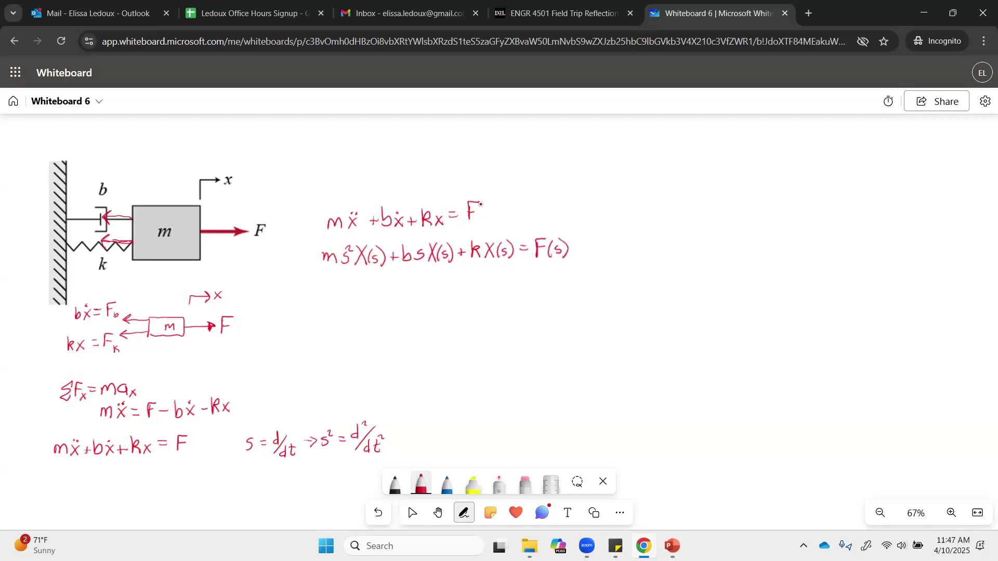
mouse_move(487, 206)
mouse_down()
mouse_move(484, 220)
mouse_move(498, 223)
mouse_up()
Step: Write the factored form X(s)[ms²+bs+k] = F(s), then begin TF = out/in beneath it
mouse_move(323, 283)
mouse_down()
mouse_move(338, 297)
mouse_move(355, 289)
mouse_move(352, 299)
mouse_move(363, 277)
mouse_move(367, 302)
mouse_up()
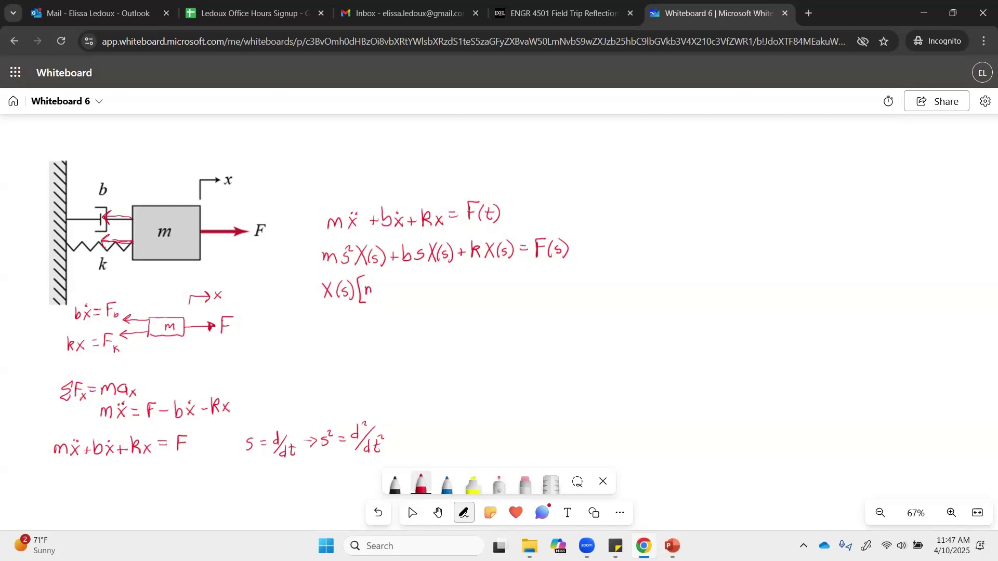
mouse_move(371, 287)
mouse_down()
mouse_move(379, 296)
mouse_move(391, 281)
mouse_move(446, 295)
mouse_up()
mouse_move(454, 278)
mouse_down()
mouse_move(447, 287)
mouse_move(458, 295)
mouse_move(482, 281)
mouse_move(495, 291)
mouse_up()
drag(496, 276, 528, 292)
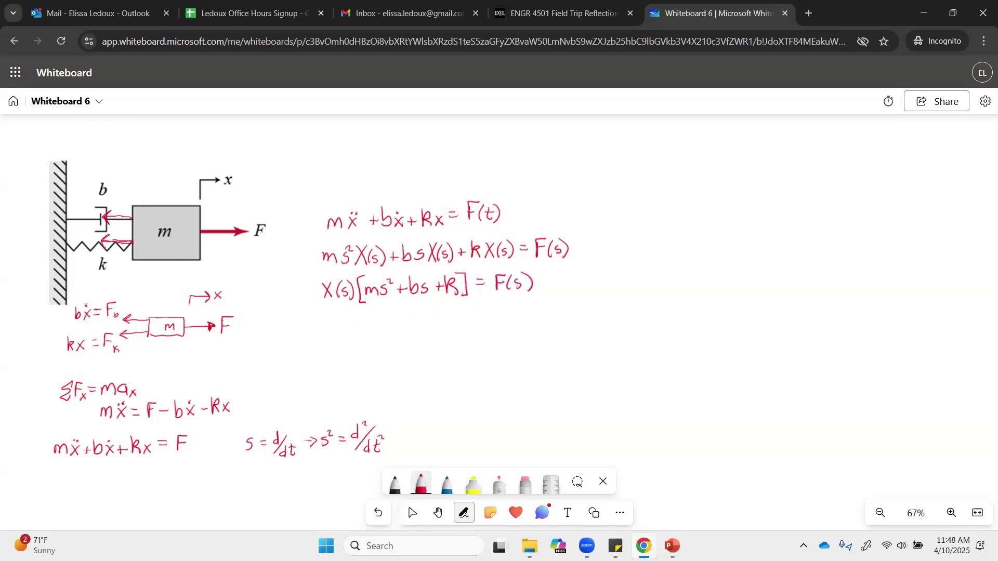
mouse_move(328, 327)
mouse_down()
mouse_move(328, 340)
mouse_move(336, 328)
mouse_move(404, 336)
mouse_move(406, 323)
mouse_move(383, 350)
mouse_move(398, 349)
mouse_up()
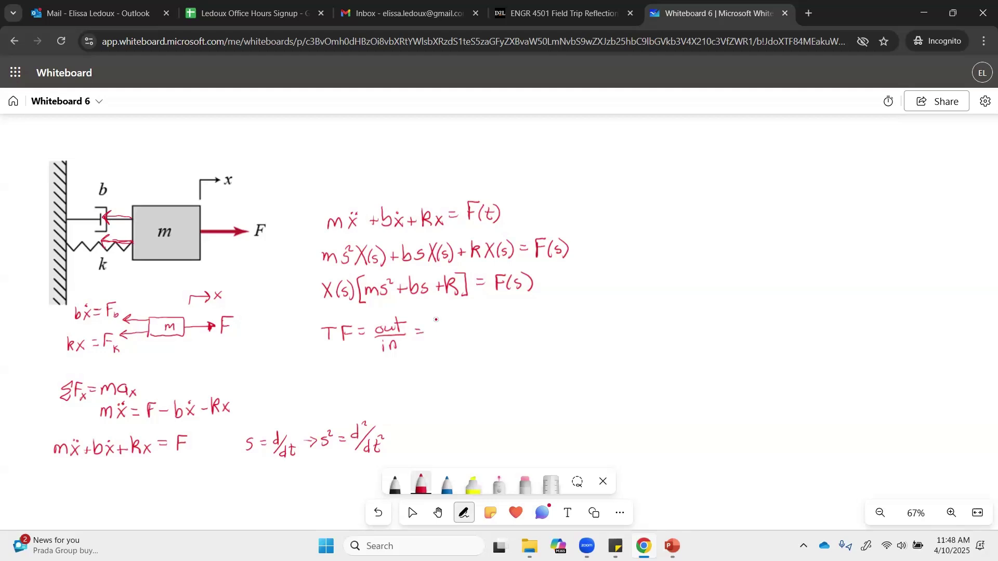
Step: Complete TF = X(s)/F(s) = 1/(ms²+bs+k) and start drawing a box around the result
drag(443, 329, 445, 333)
mouse_move(445, 319)
mouse_down()
mouse_move(451, 341)
mouse_move(468, 335)
mouse_move(439, 356)
mouse_up()
click(412, 513)
drag(439, 342, 465, 353)
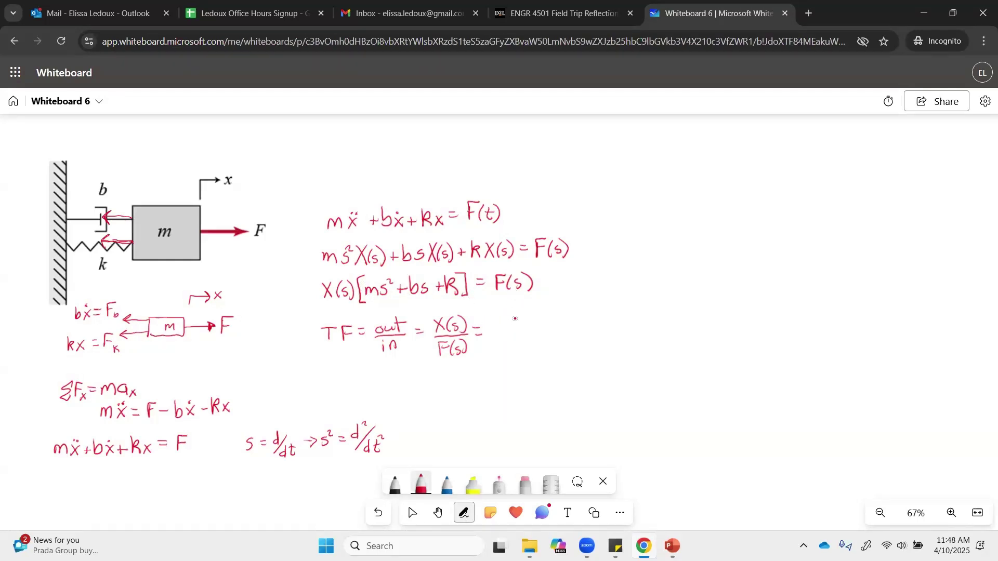
mouse_move(516, 318)
mouse_down()
mouse_move(492, 333)
mouse_move(526, 331)
mouse_up()
drag(503, 345, 570, 351)
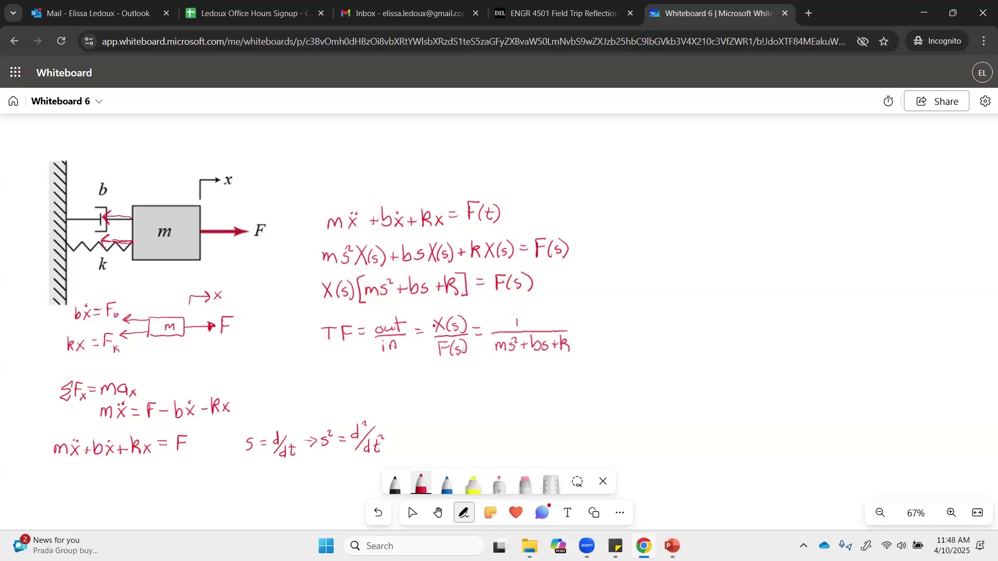
mouse_move(429, 313)
mouse_down()
mouse_move(429, 348)
mouse_move(496, 361)
mouse_move(579, 359)
mouse_move(576, 325)
mouse_move(516, 310)
mouse_move(454, 313)
mouse_up()
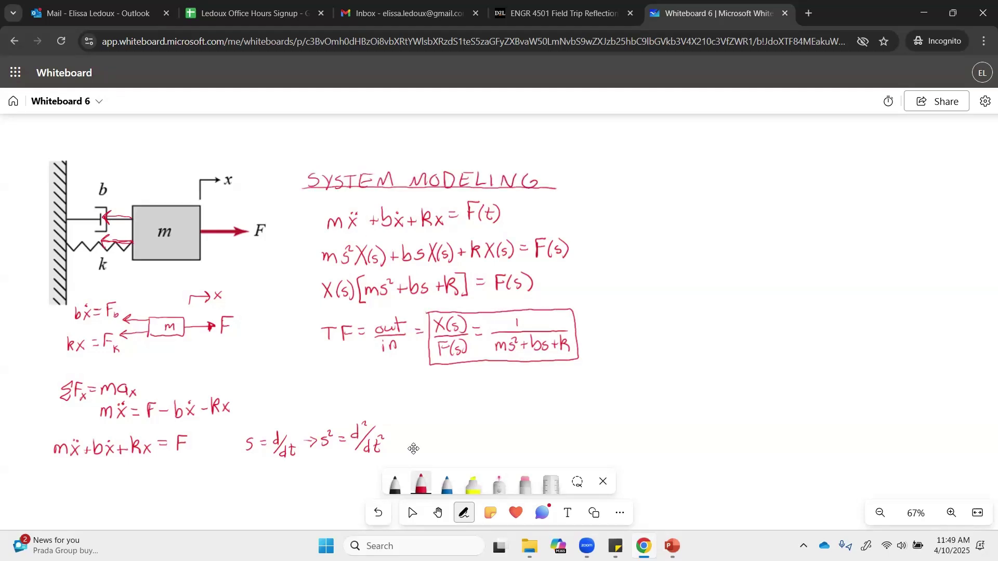
Step: In black ink, add circled step labels ① FBD, ② t domain eqns and ③ convert to s domain
click(395, 478)
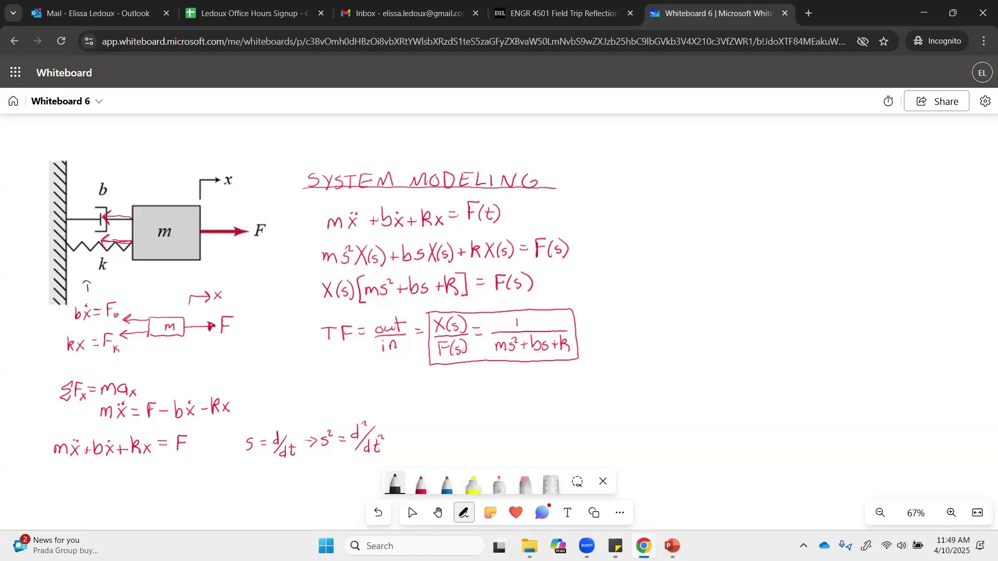
drag(90, 284, 134, 287)
mouse_move(45, 366)
mouse_down()
mouse_move(51, 374)
mouse_move(50, 363)
mouse_move(66, 368)
mouse_up()
drag(73, 370, 118, 373)
drag(128, 370, 159, 375)
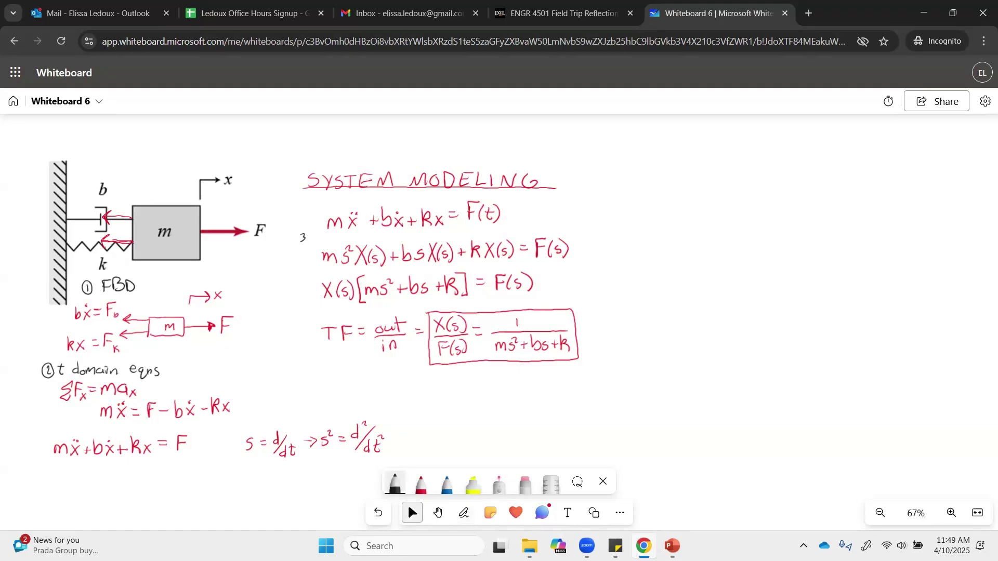
drag(300, 234, 458, 235)
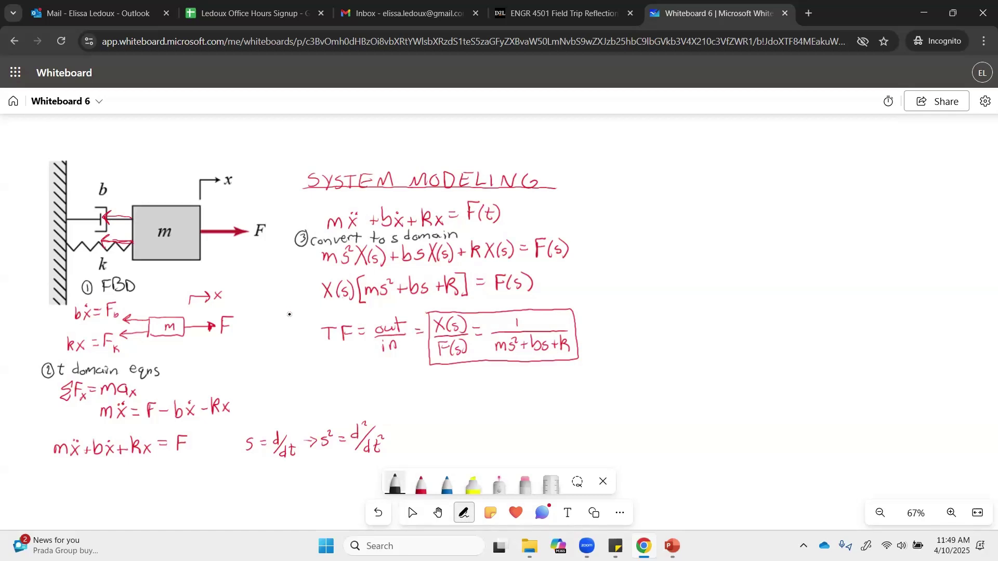